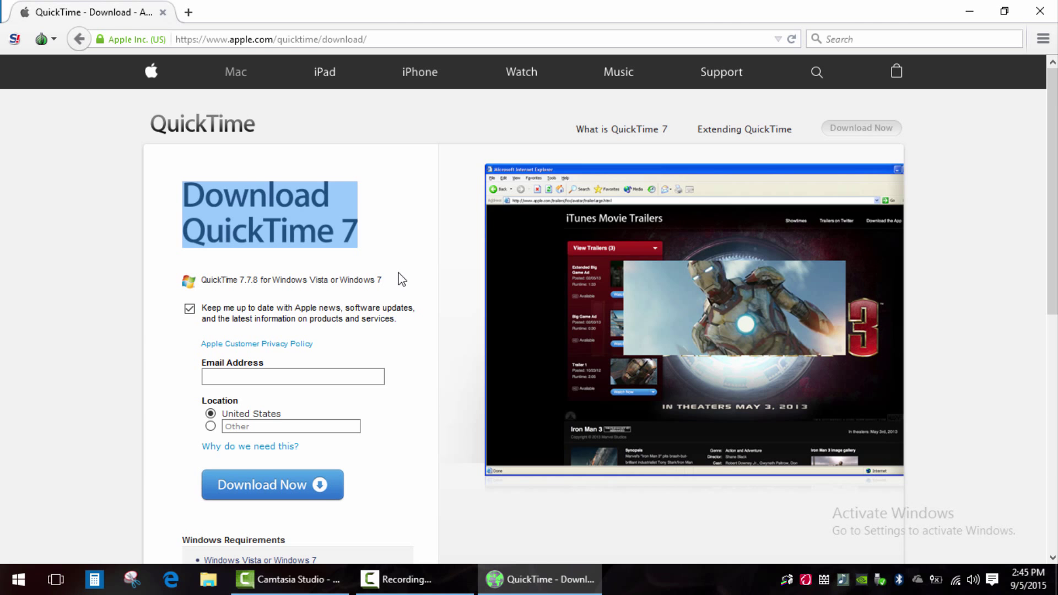
Review the Windows requirements for QuickTime 7 on the Apple download page.
scroll(402, 279, "down", 5)
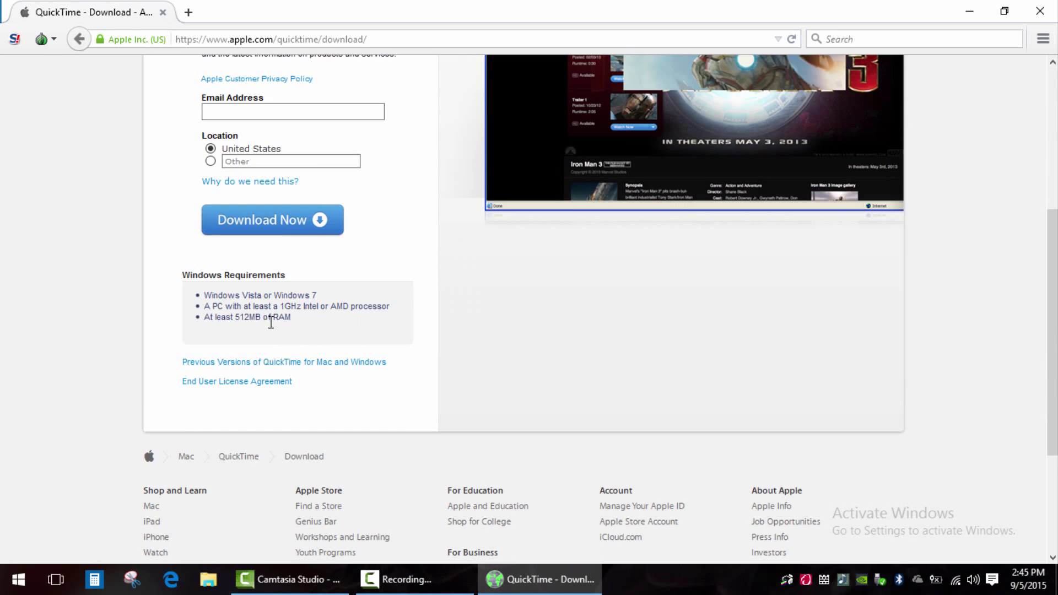
left_click_drag(204, 295, 311, 294)
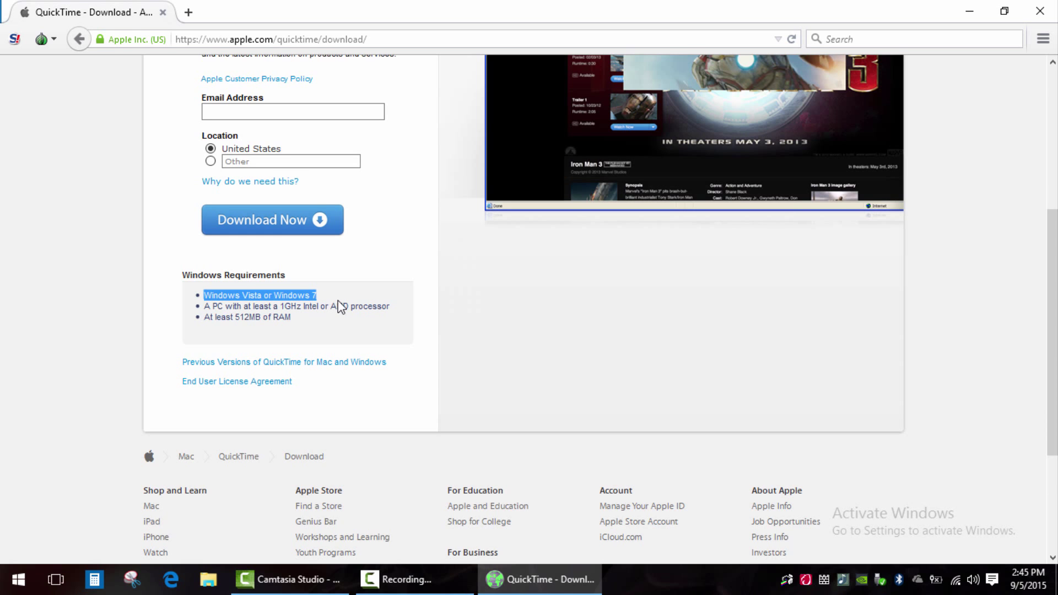
scroll(342, 307, "up", 5)
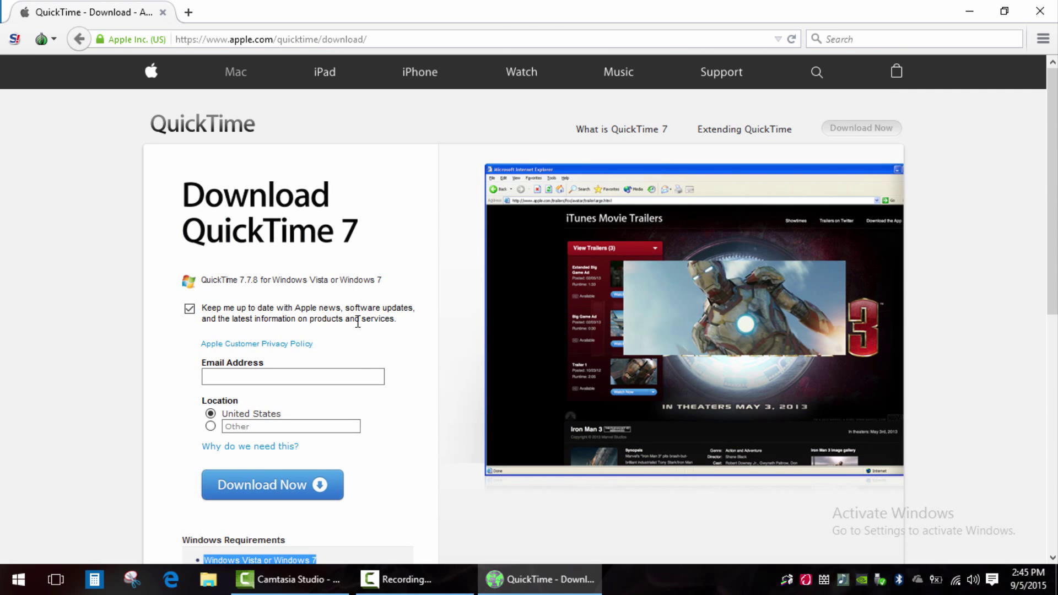
Download QuickTimeInstaller.exe from the QuickTime 7 page and save it in the Downloads folder.
scroll(357, 319, "down", 2)
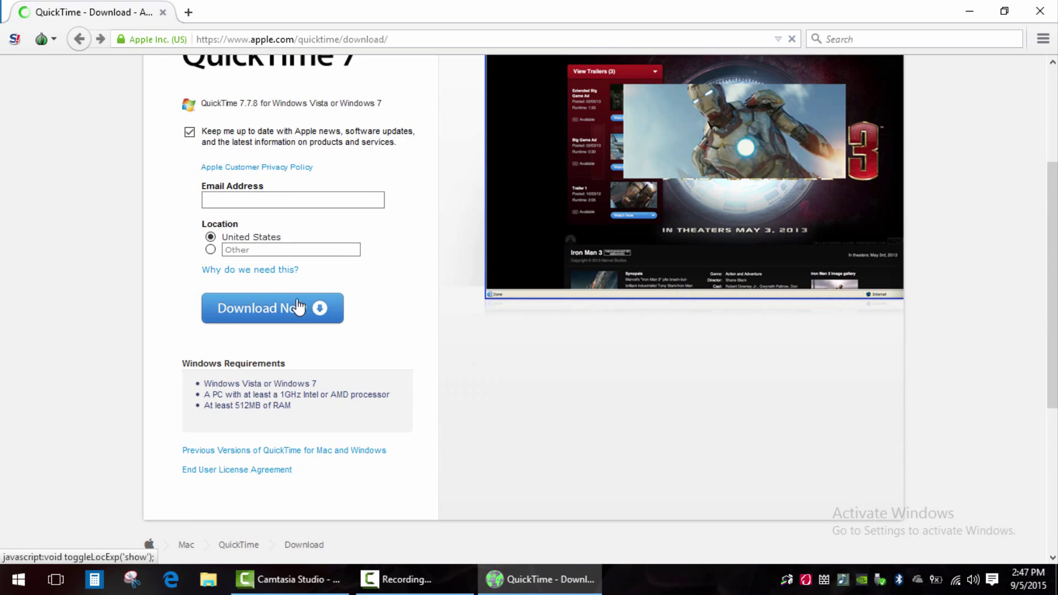
left_click(296, 307)
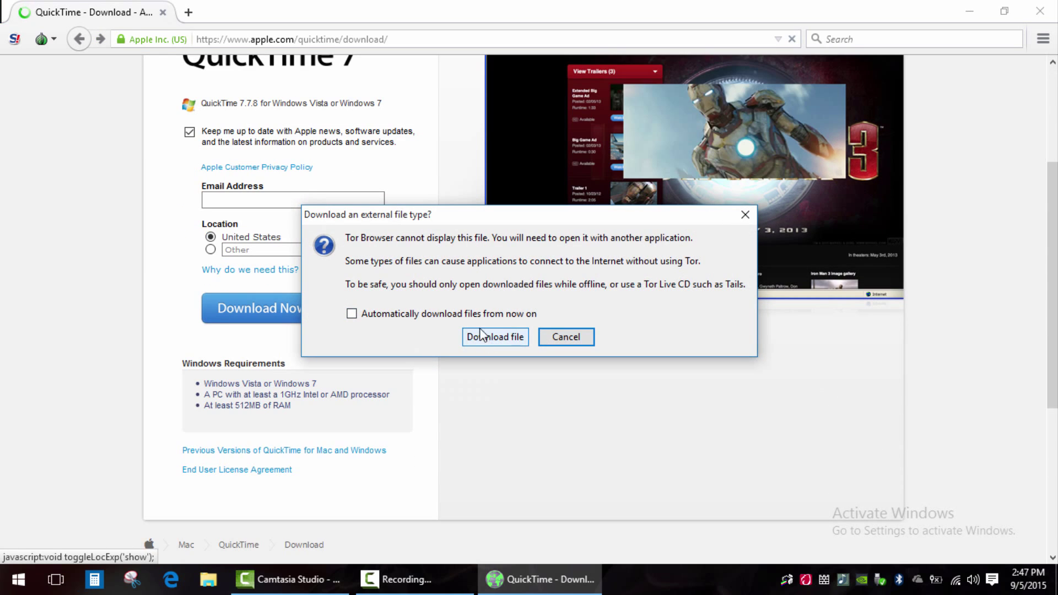
left_click(477, 312)
left_click(485, 336)
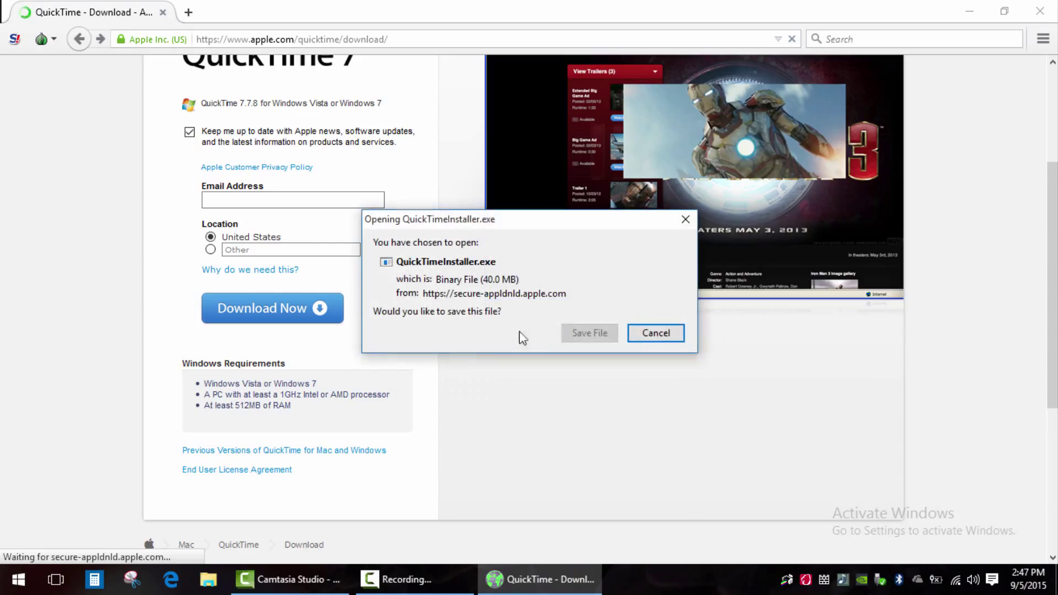
left_click(589, 333)
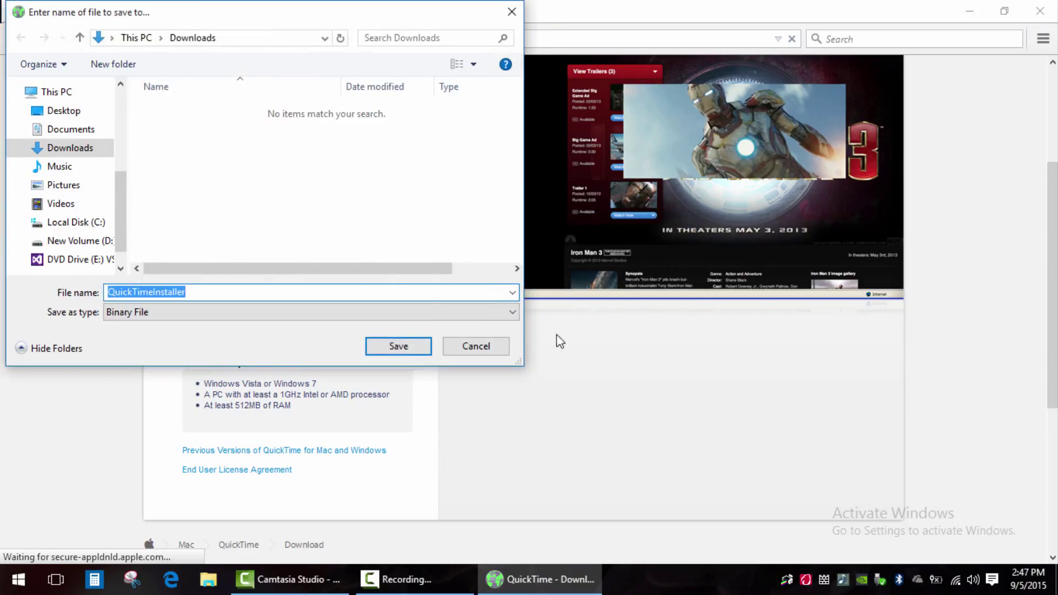
left_click(396, 348)
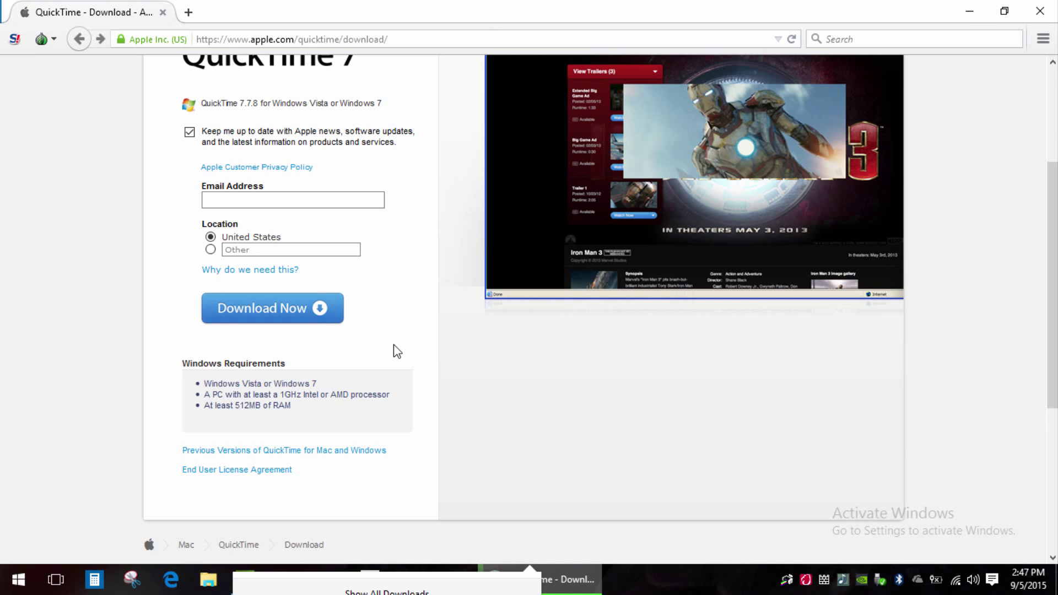
left_click(523, 481)
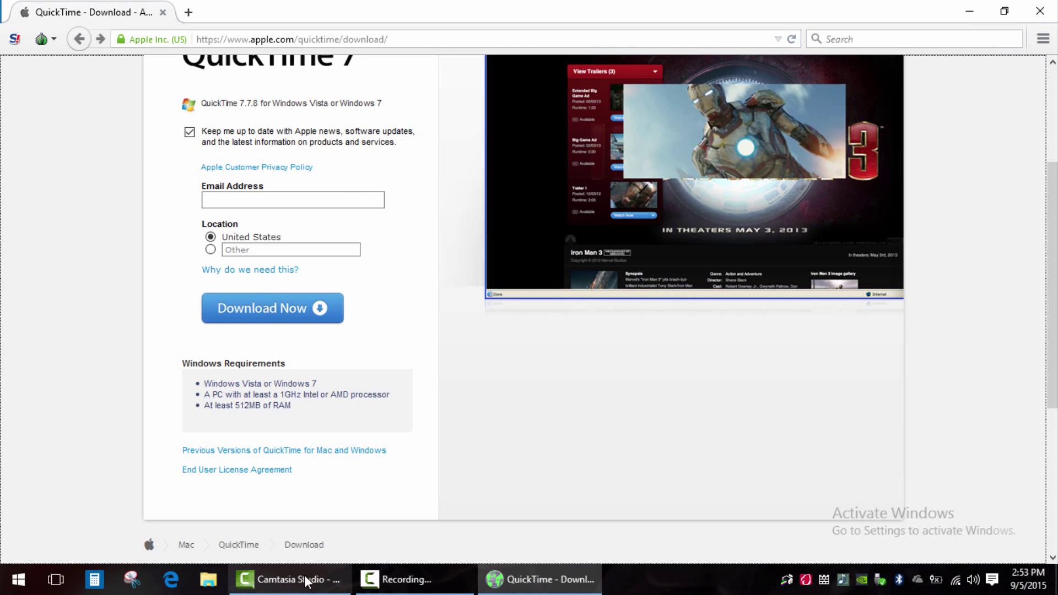
Open the Downloads folder in File Explorer and maximize its window.
left_click(209, 581)
right_click(211, 583)
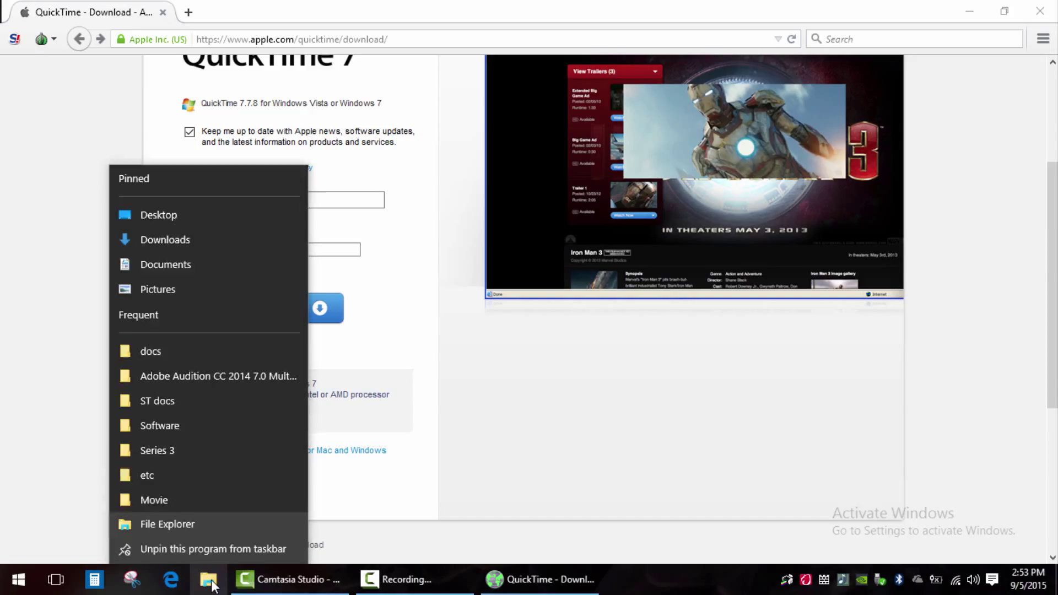
left_click(202, 234)
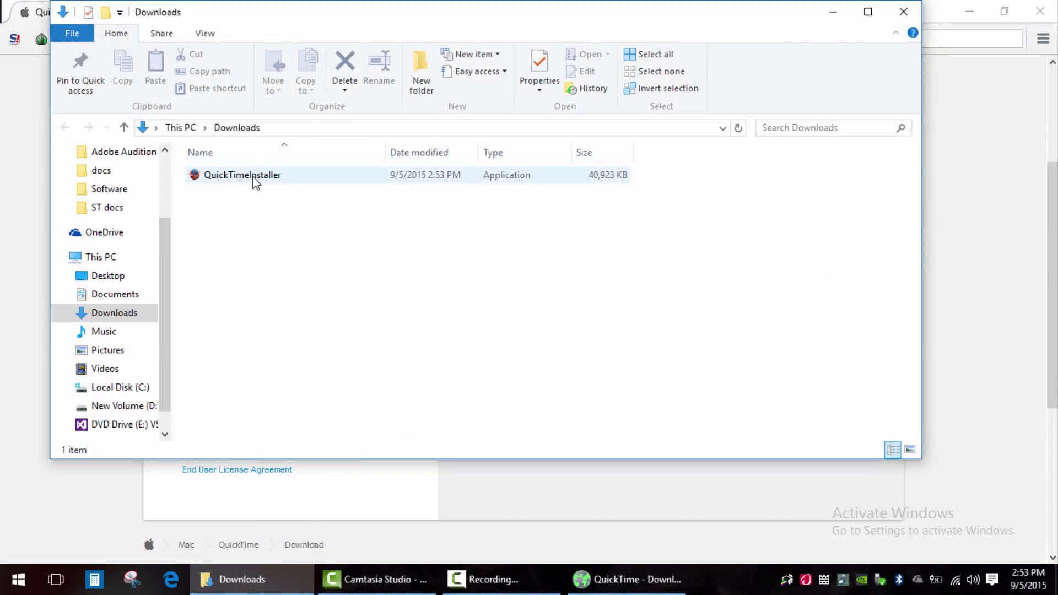
left_click(868, 12)
Try to run QuickTimeInstaller and delete the installer from the Downloads folder.
left_click(194, 171)
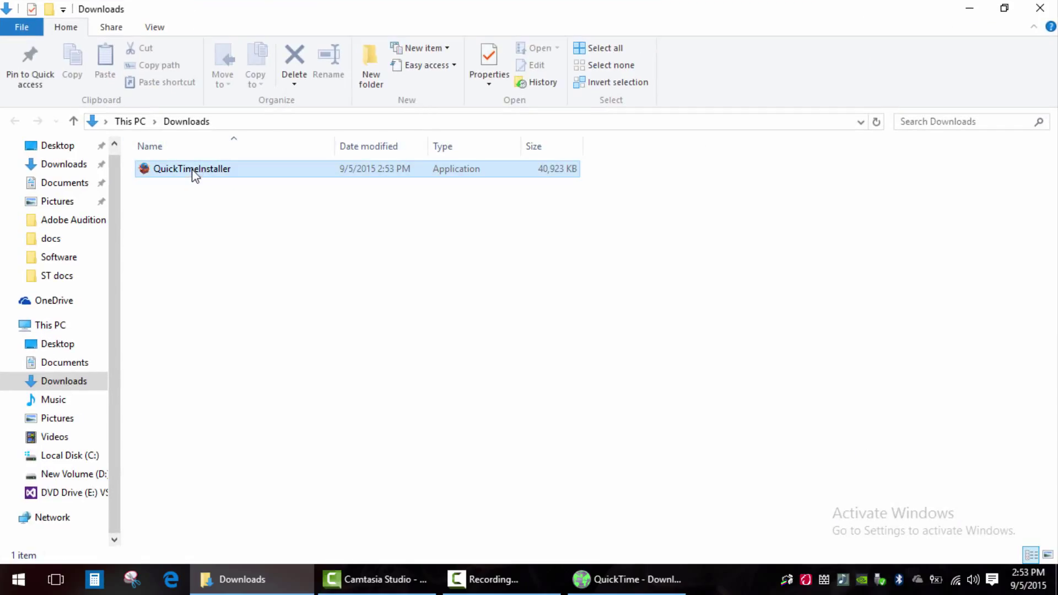
double_click(200, 177)
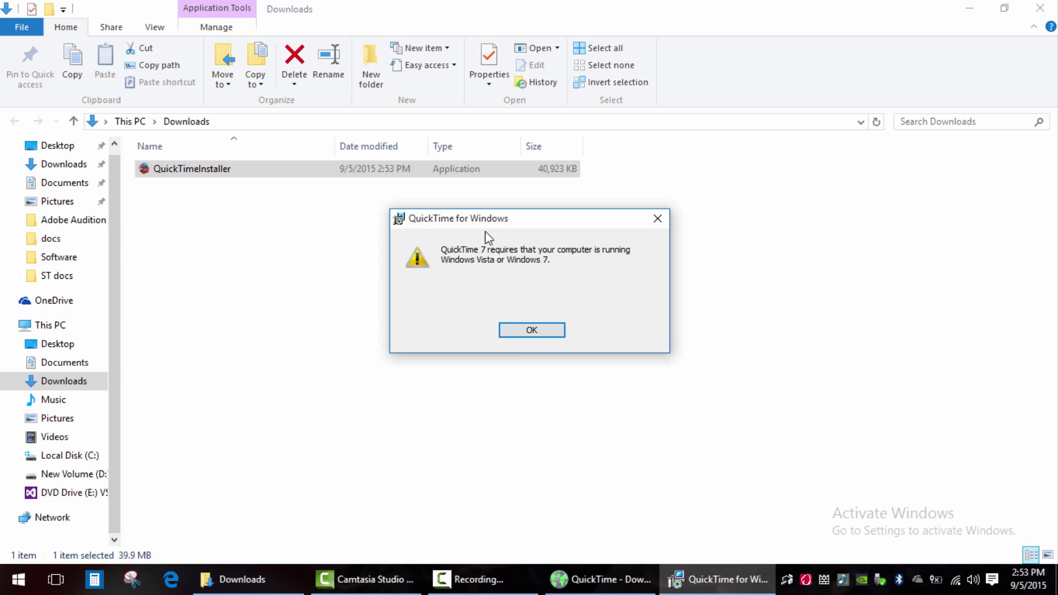
left_click_drag(511, 216, 513, 238)
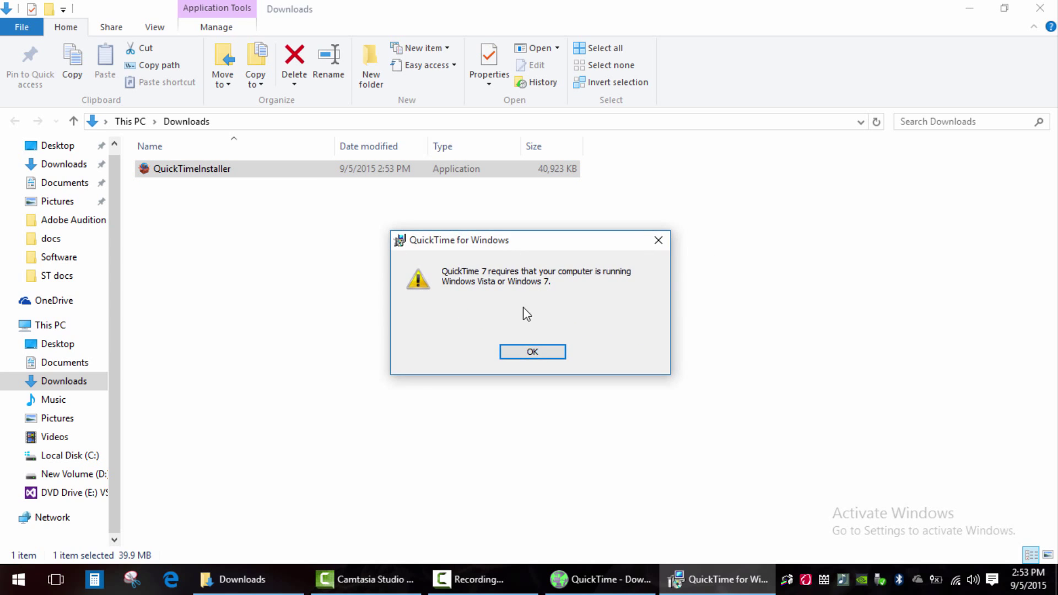
left_click(544, 355)
left_click(607, 428)
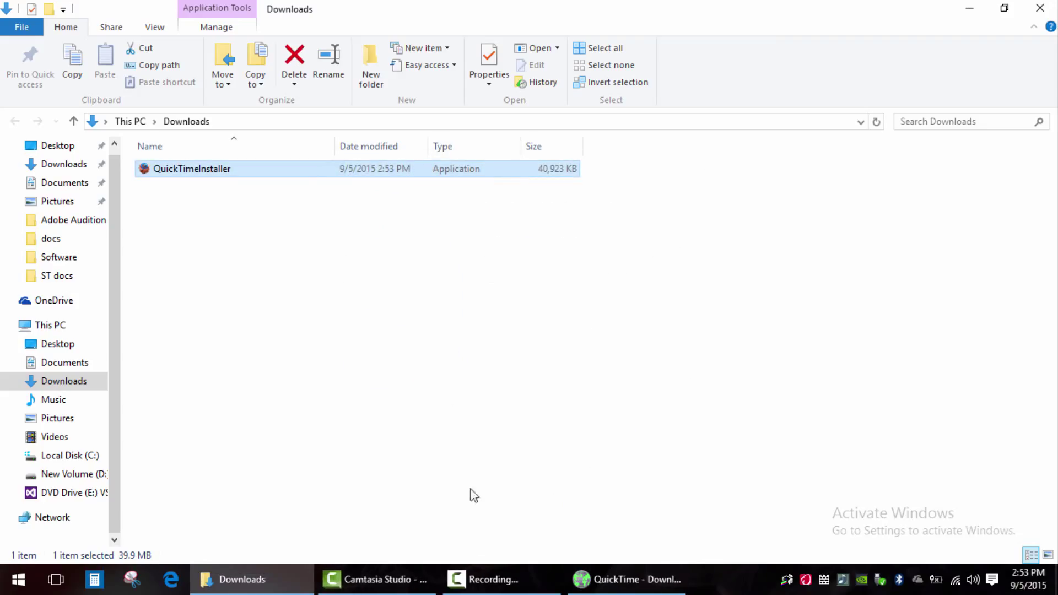
left_click(295, 58)
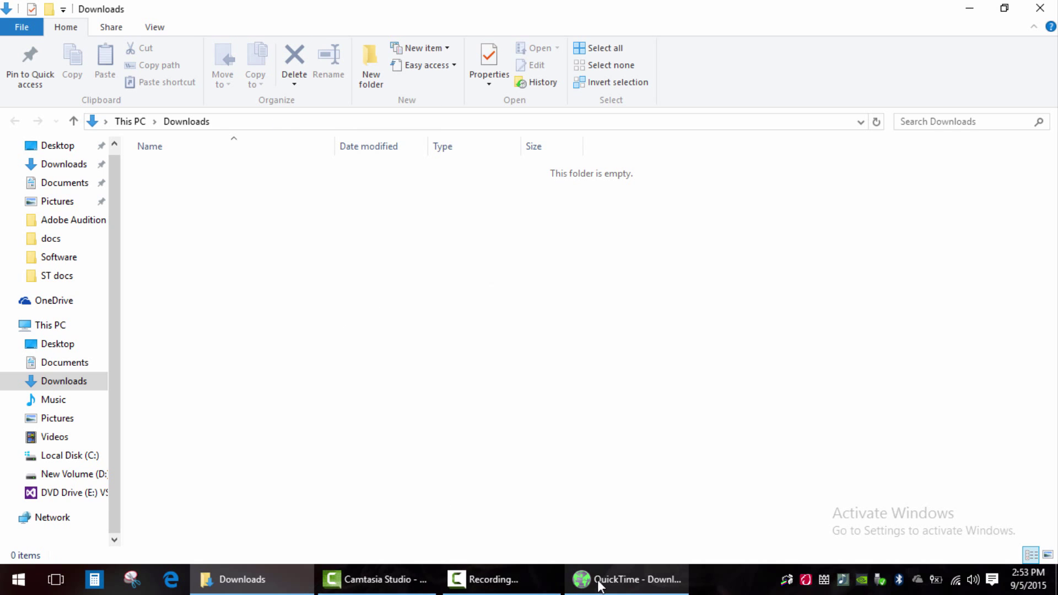
Switch to Tor Browser and open the iTunes download page on Apple's website.
left_click(580, 582)
scroll(469, 372, "down", 8)
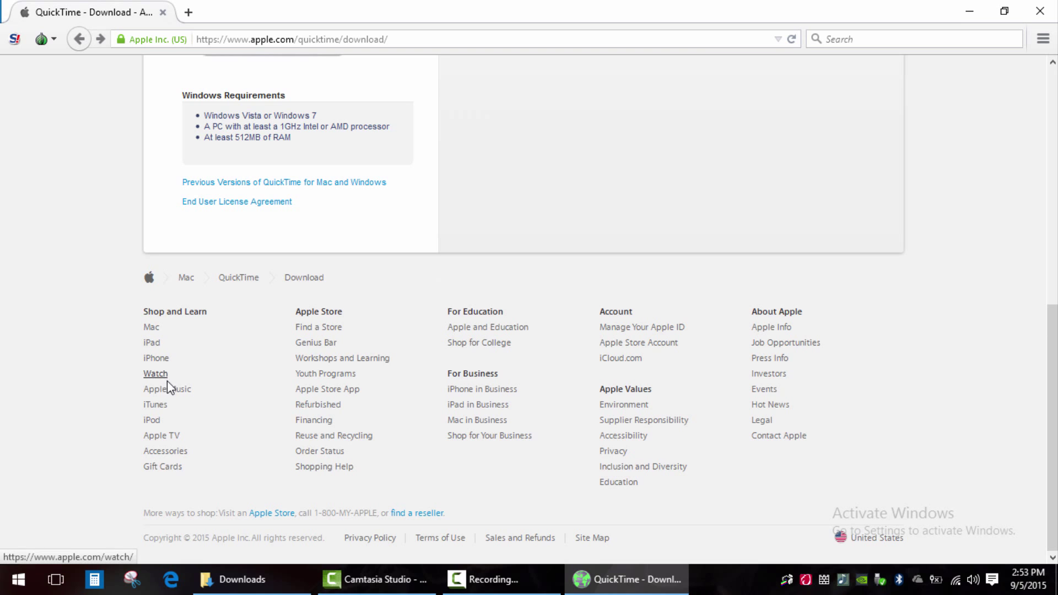
left_click(157, 409)
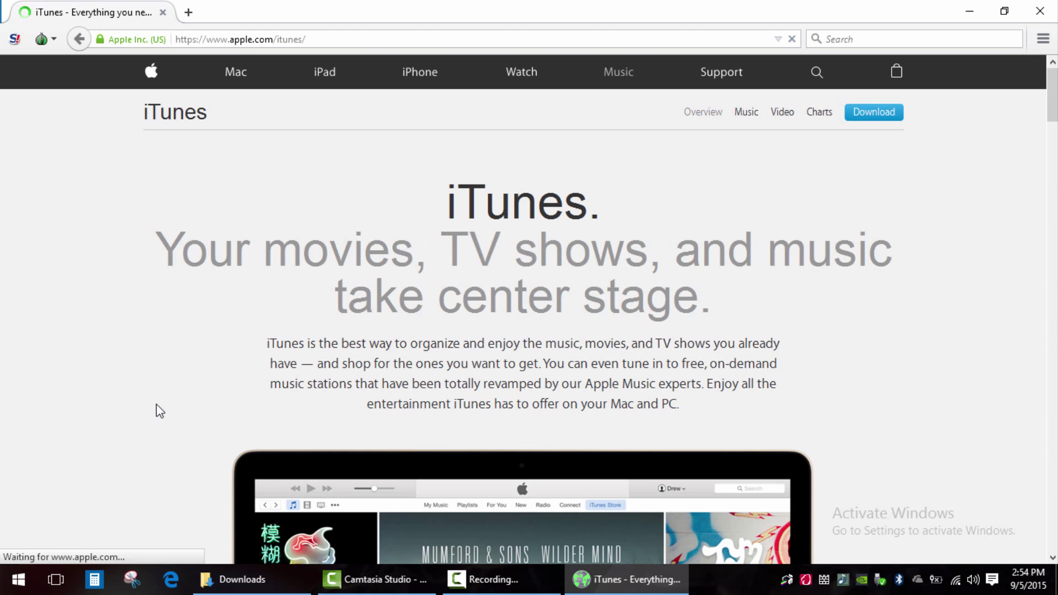
left_click(865, 126)
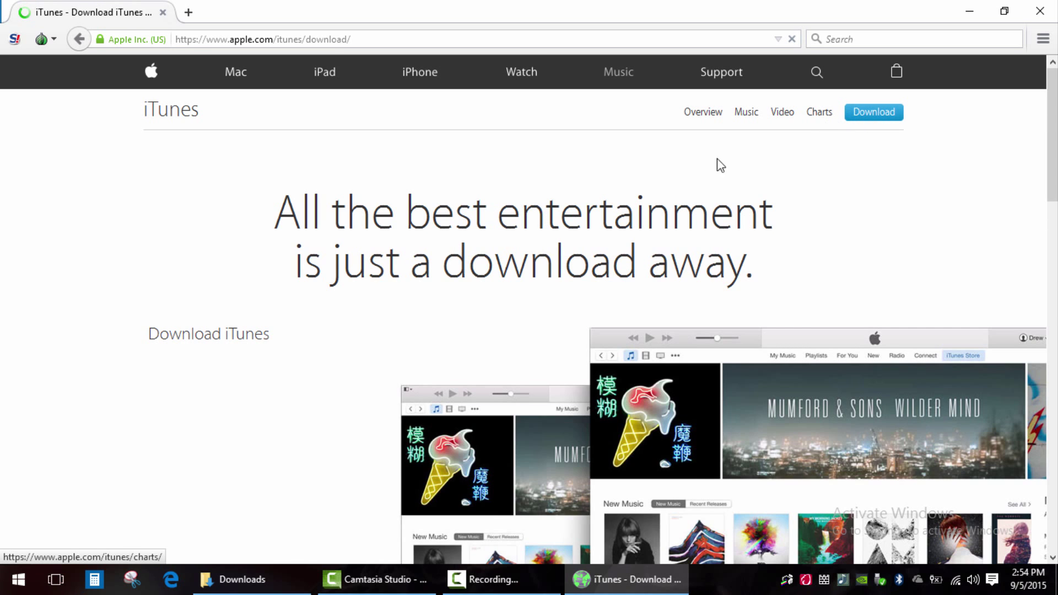
Download iTunes 12.2.2 for Windows 7 or later, saving iTunesSetup in the Downloads folder.
scroll(288, 318, "down", 3)
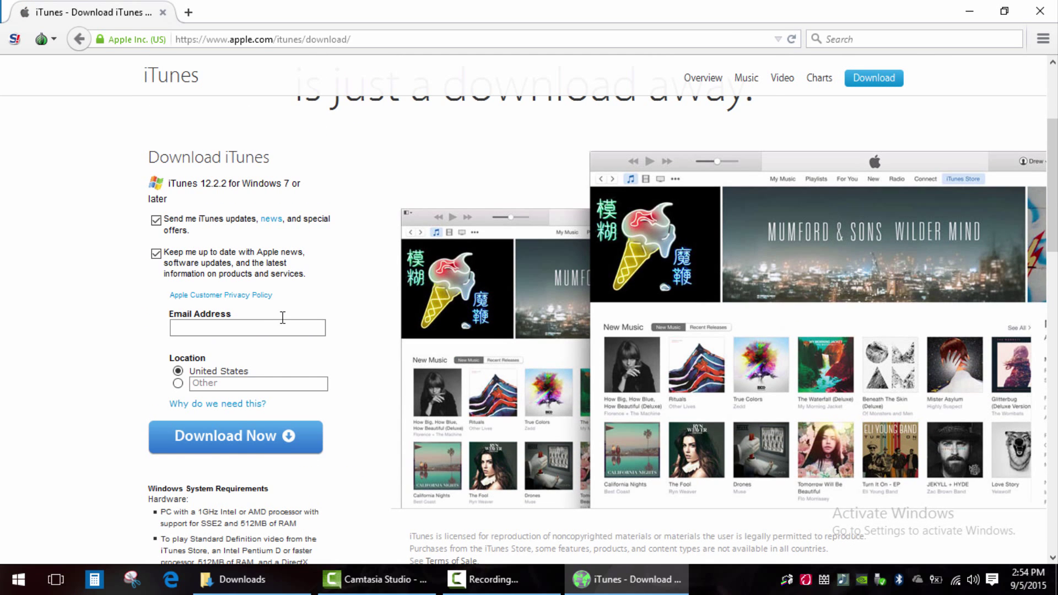
left_click(235, 447)
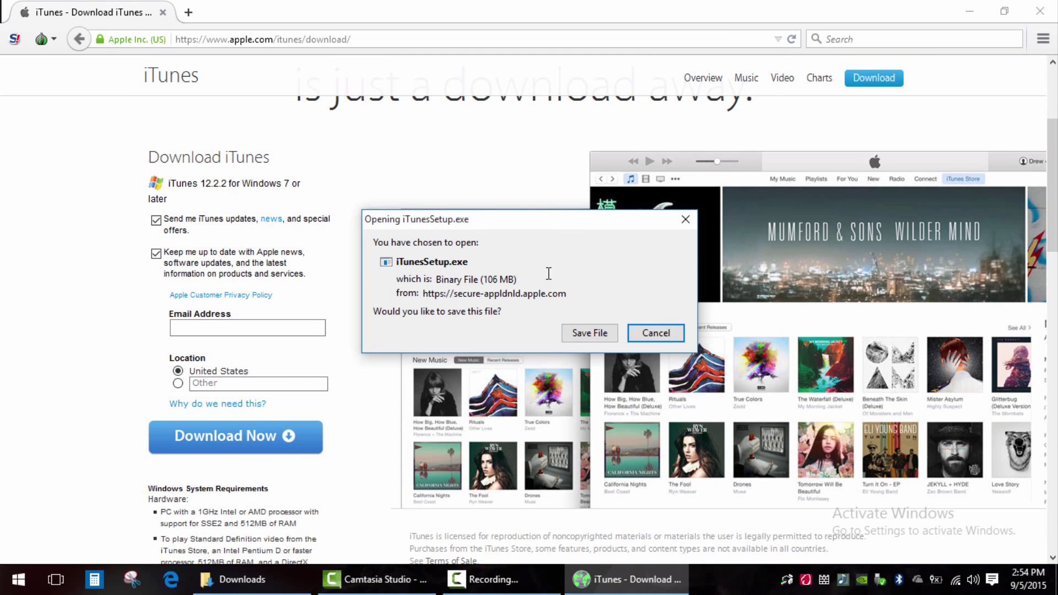
left_click(587, 334)
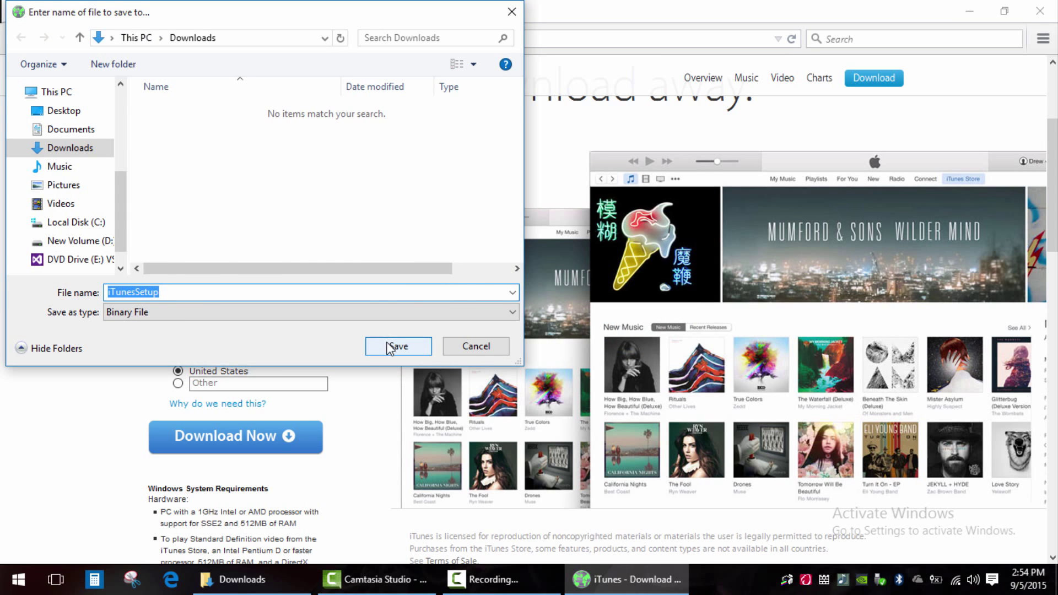
left_click(398, 346)
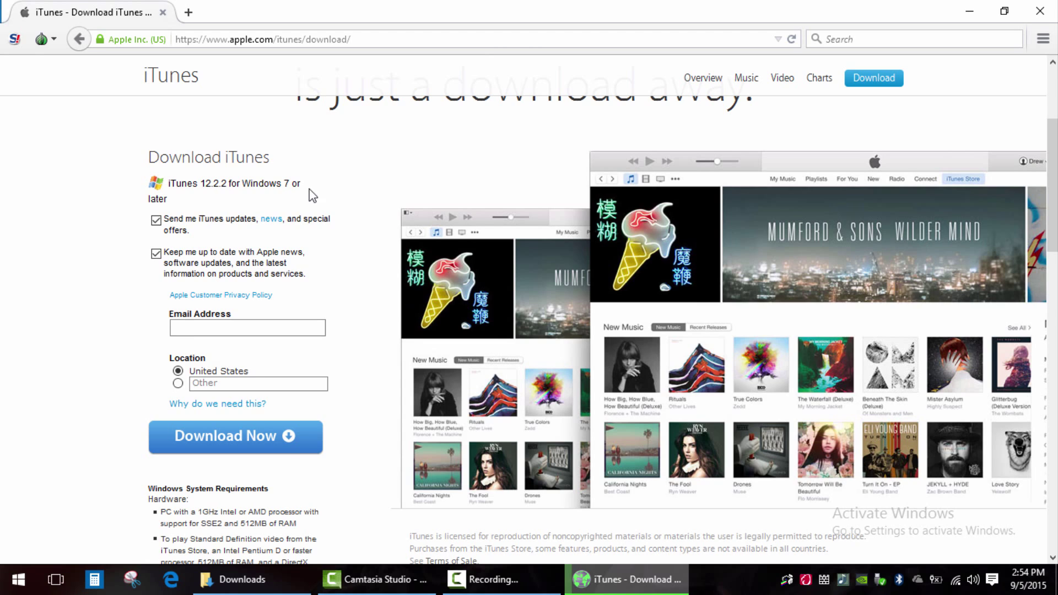
left_click_drag(170, 184, 321, 204)
left_click(302, 204)
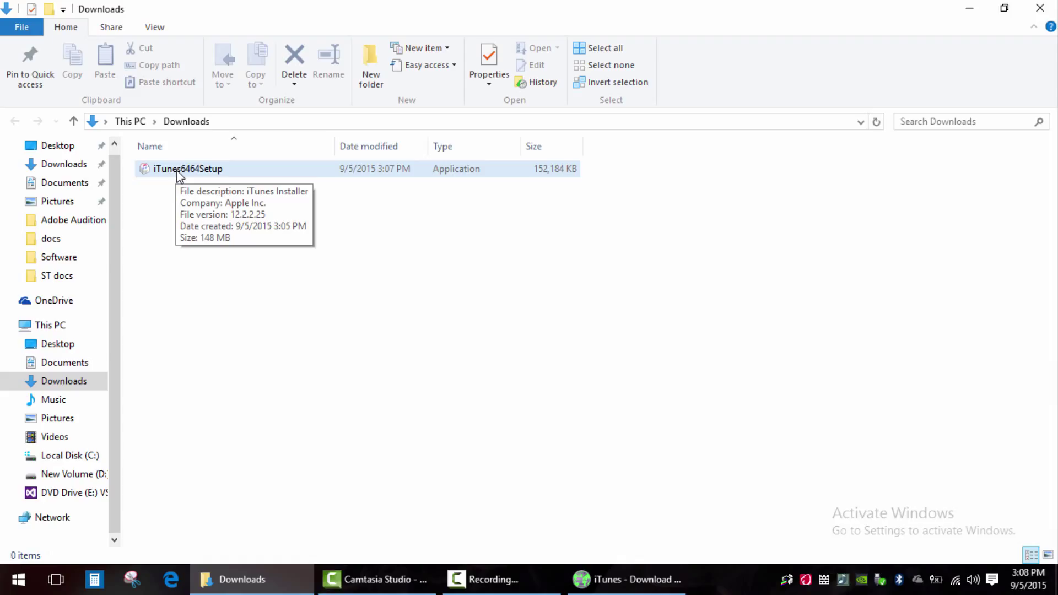
Install iTunes from iTunes6464Setup without making it the default audio player, and finish without opening iTunes.
double_click(177, 170)
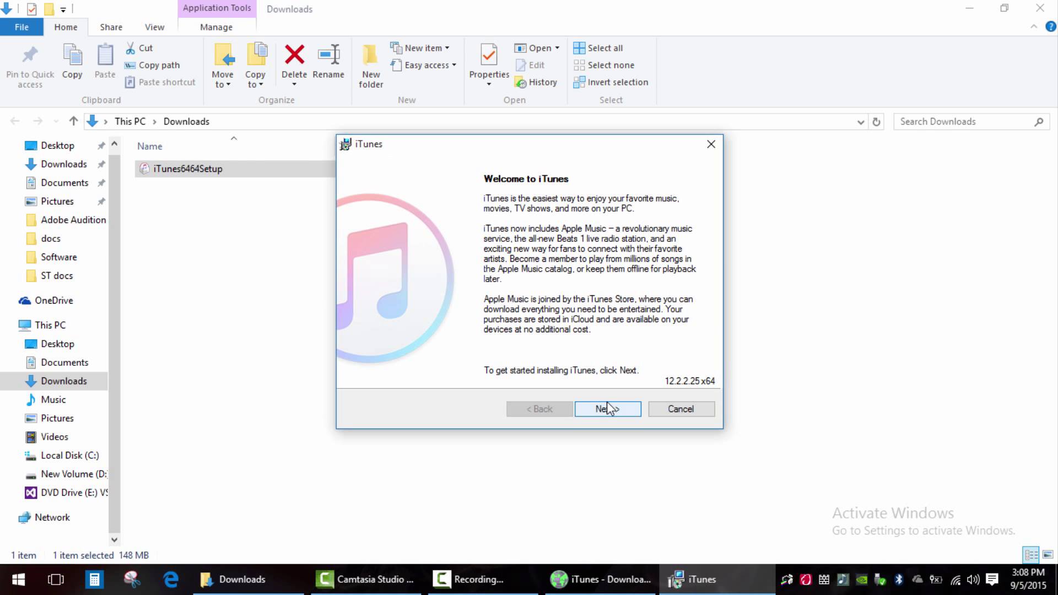
left_click(626, 413)
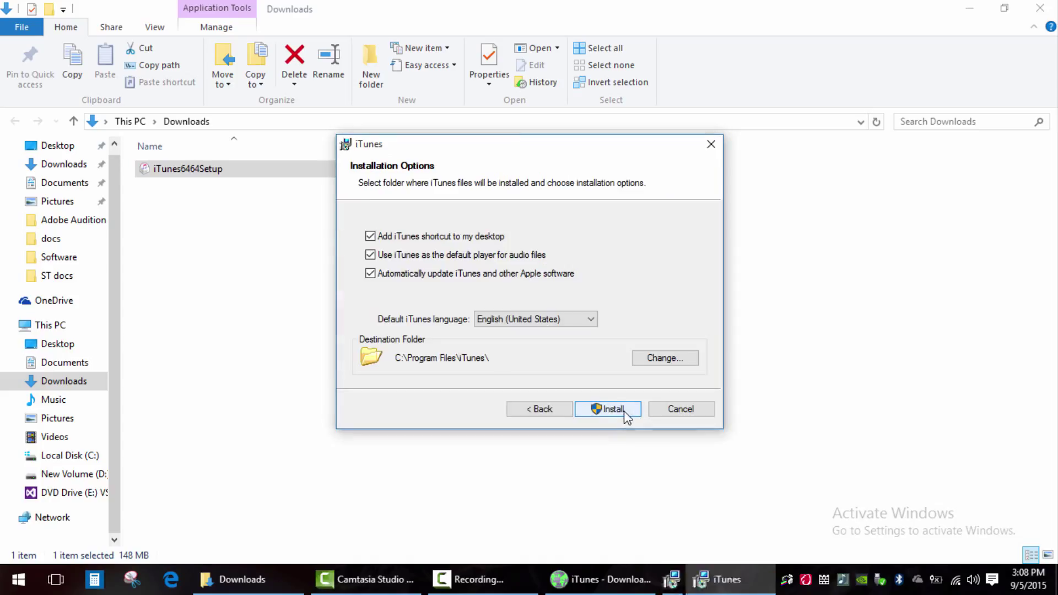
left_click(418, 257)
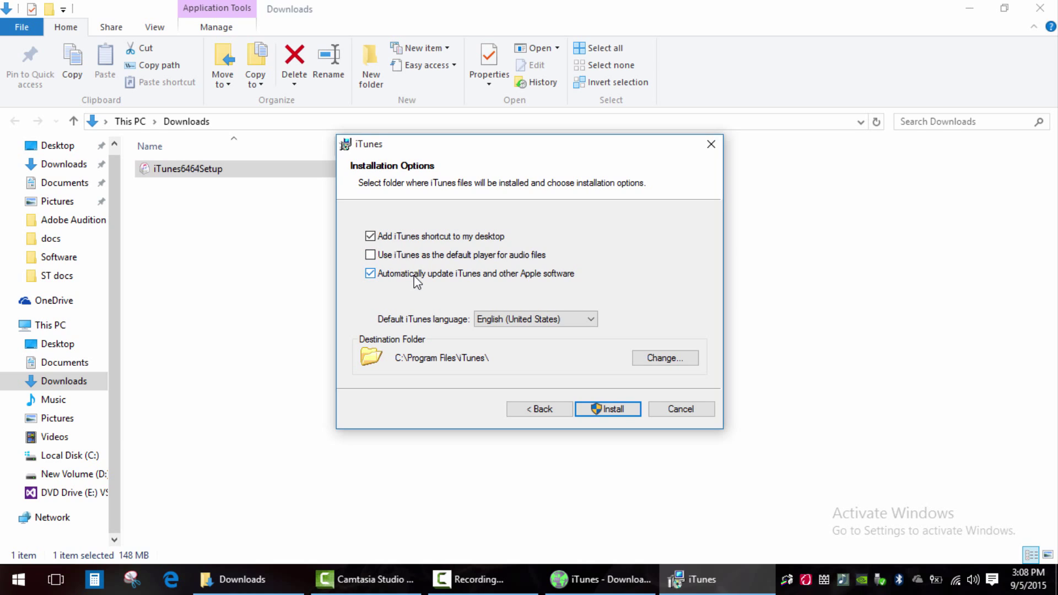
left_click(621, 411)
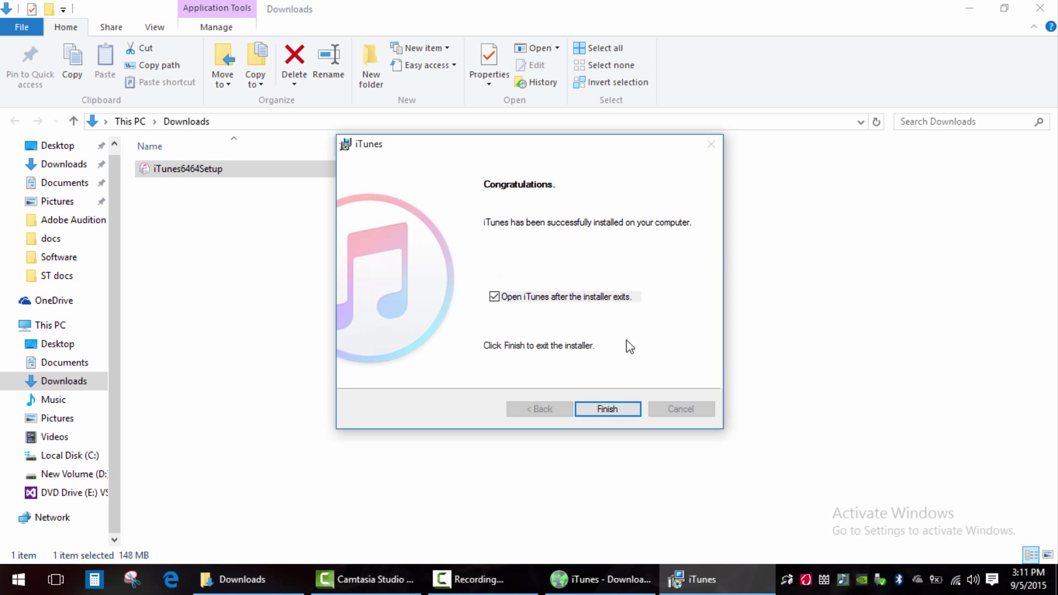
left_click(598, 299)
left_click(602, 415)
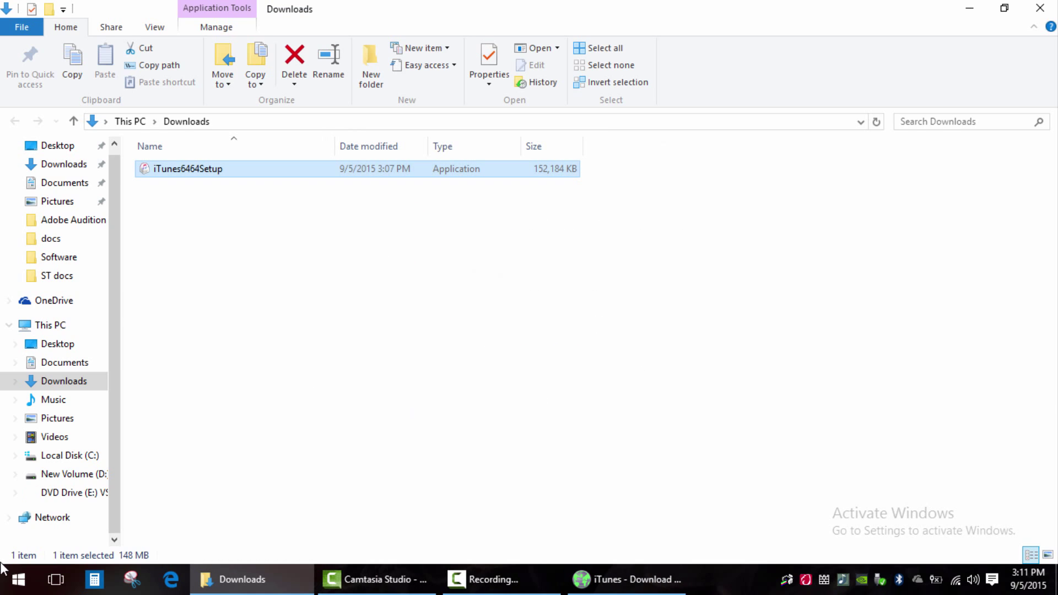
Launch Apple Software Update from the list of all installed apps.
left_click(20, 588)
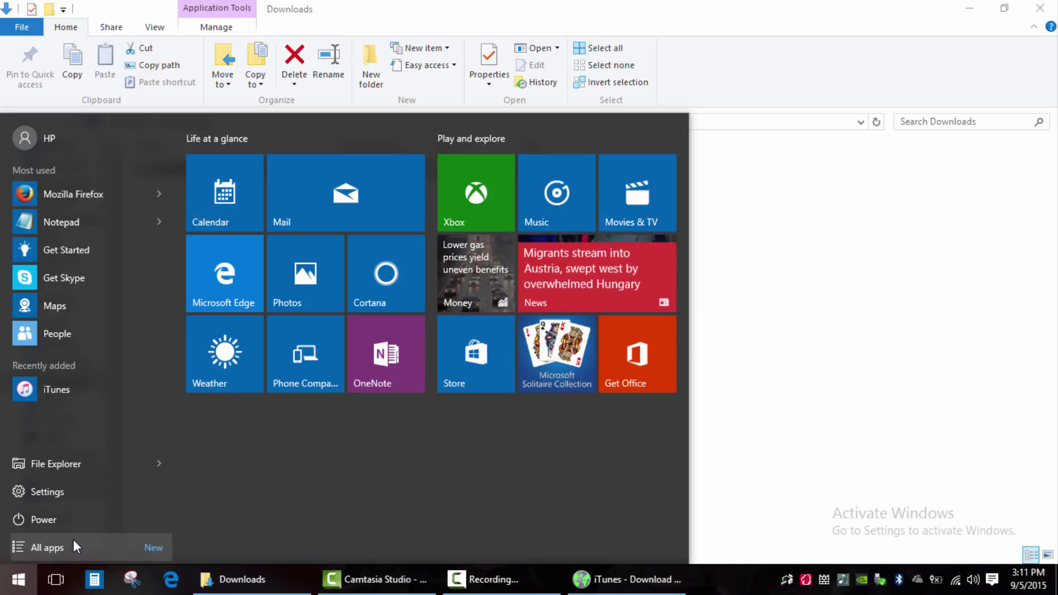
left_click(128, 547)
left_click_drag(177, 254, 179, 257)
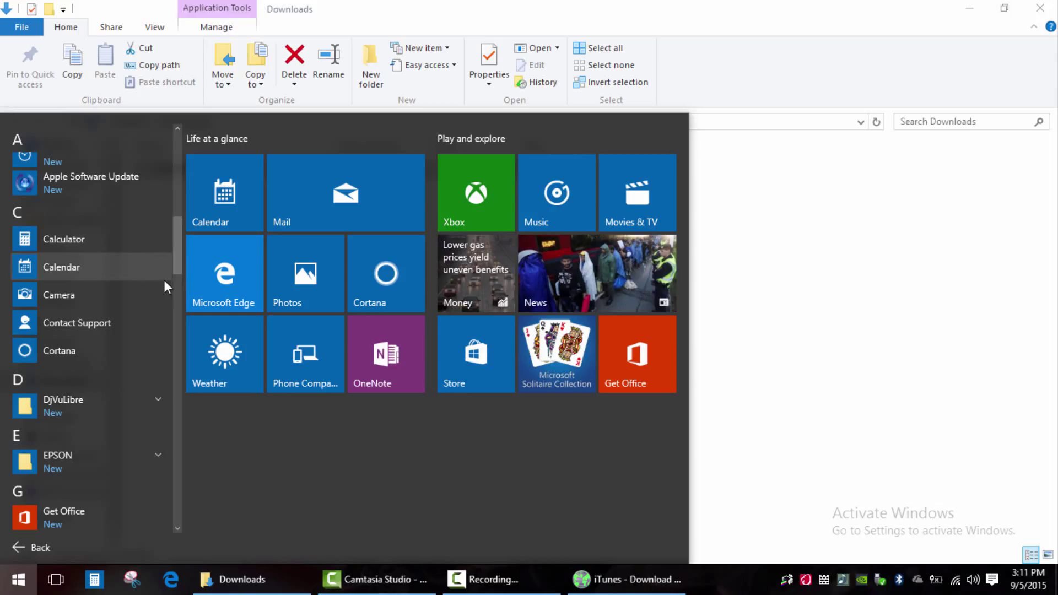
left_click(59, 184)
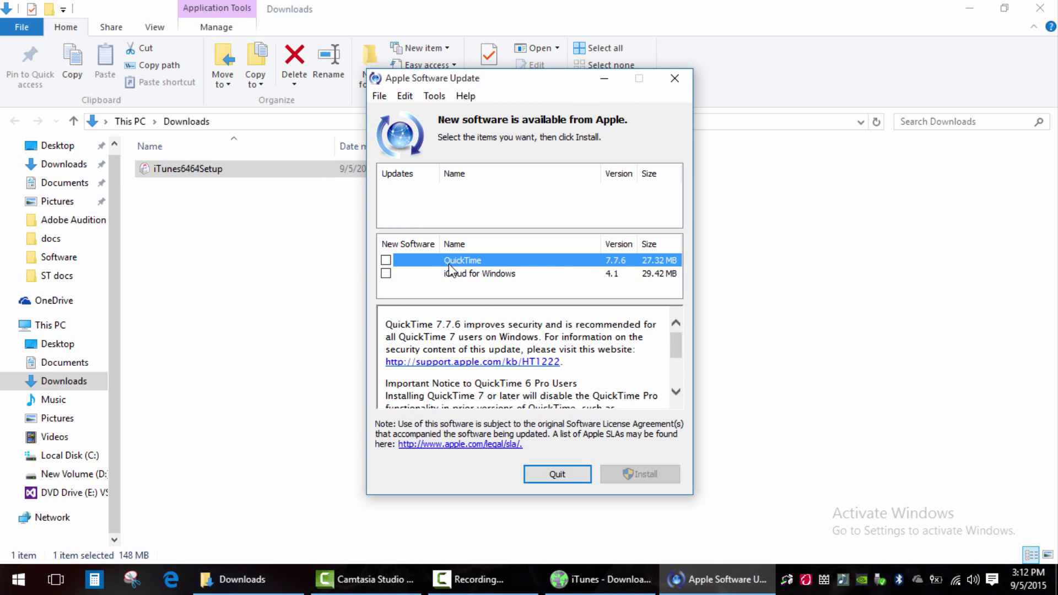
Select QuickTime 7.7.6 as the new software to install and accept its license agreement.
left_click(385, 261)
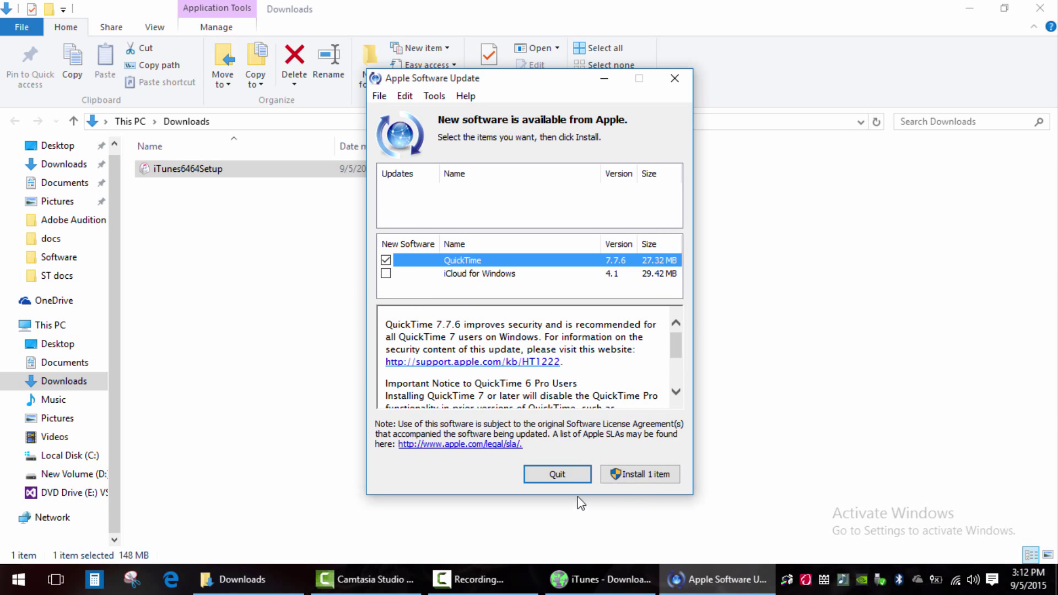
left_click(645, 477)
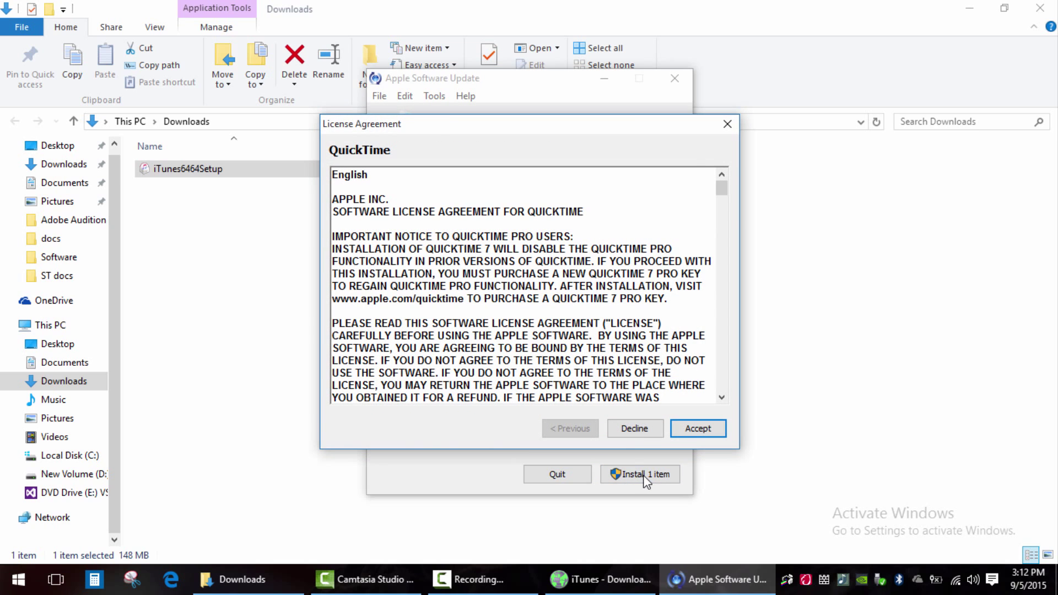
left_click(685, 431)
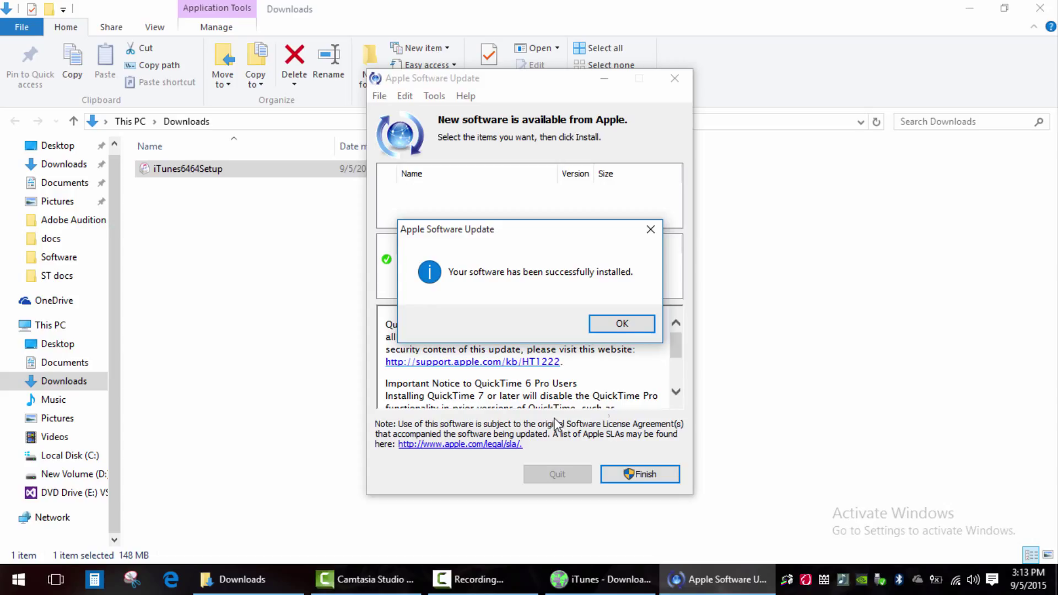
Acknowledge the completed QuickTime installation and quit Apple Software Update during its check for new software.
left_click(621, 326)
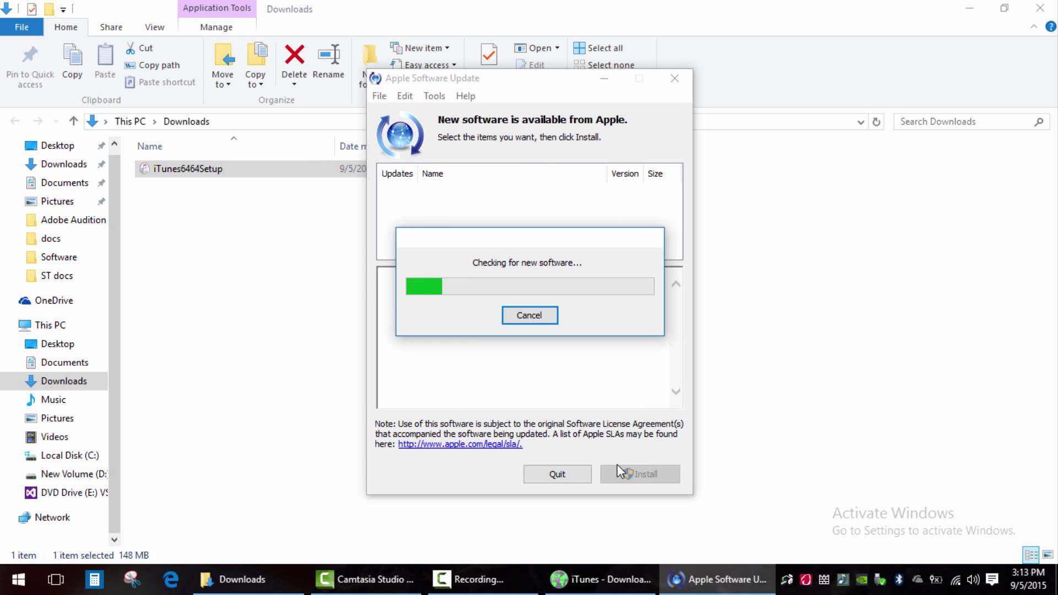
left_click(558, 475)
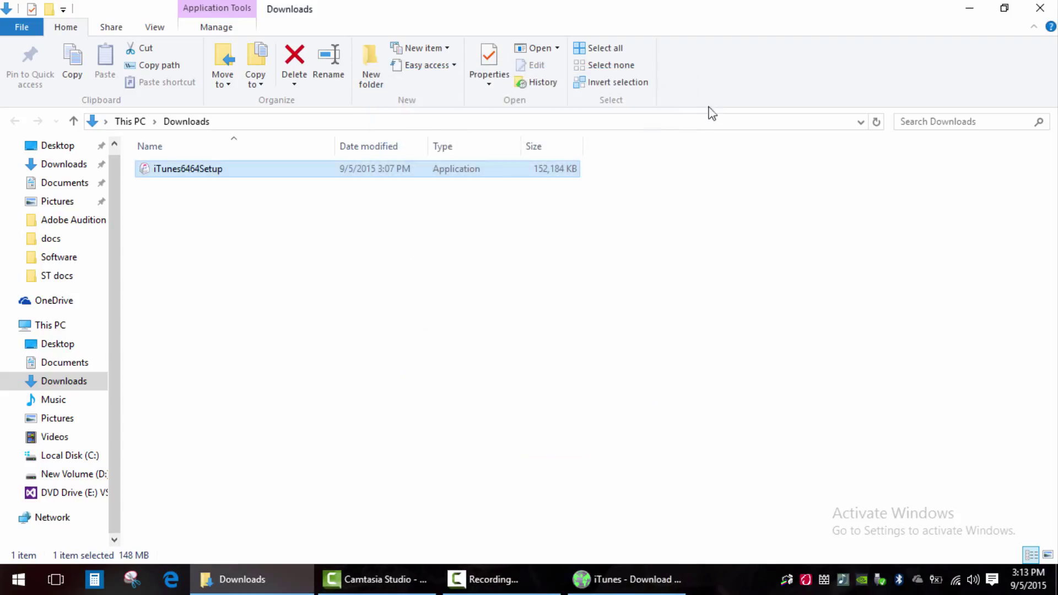
Launch QuickTime Player from the desktop, declining to restore its file type associations and turning off that check for future launches.
left_click(971, 9)
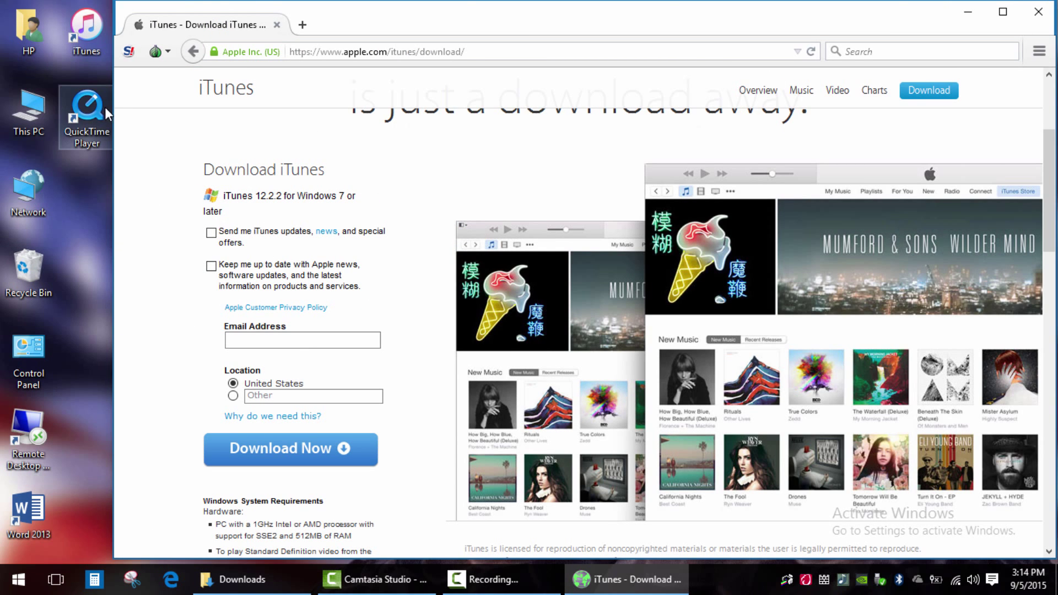
left_click(87, 107)
double_click(86, 108)
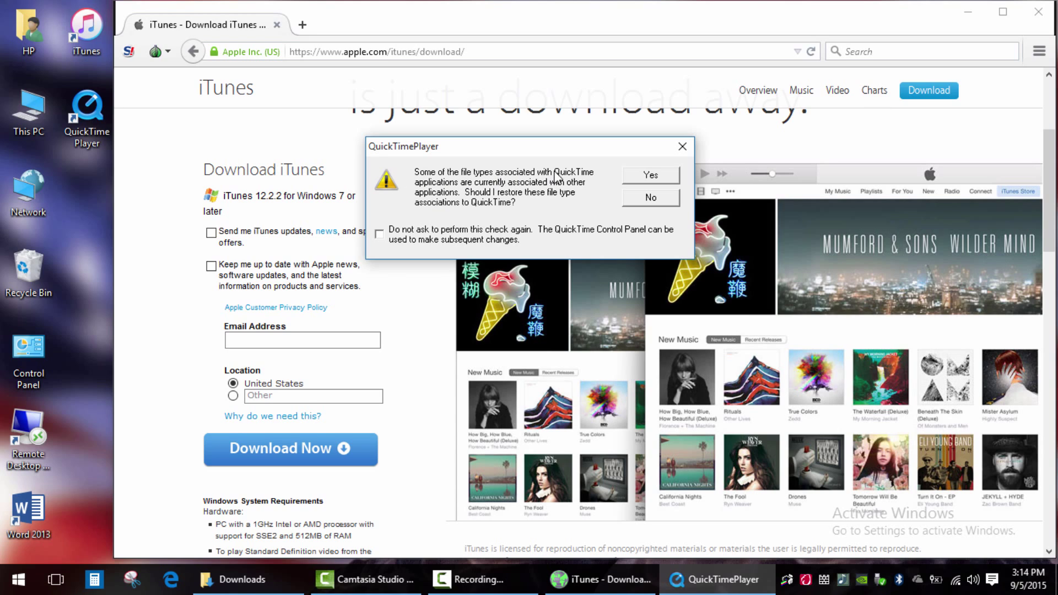
left_click(380, 234)
left_click(648, 200)
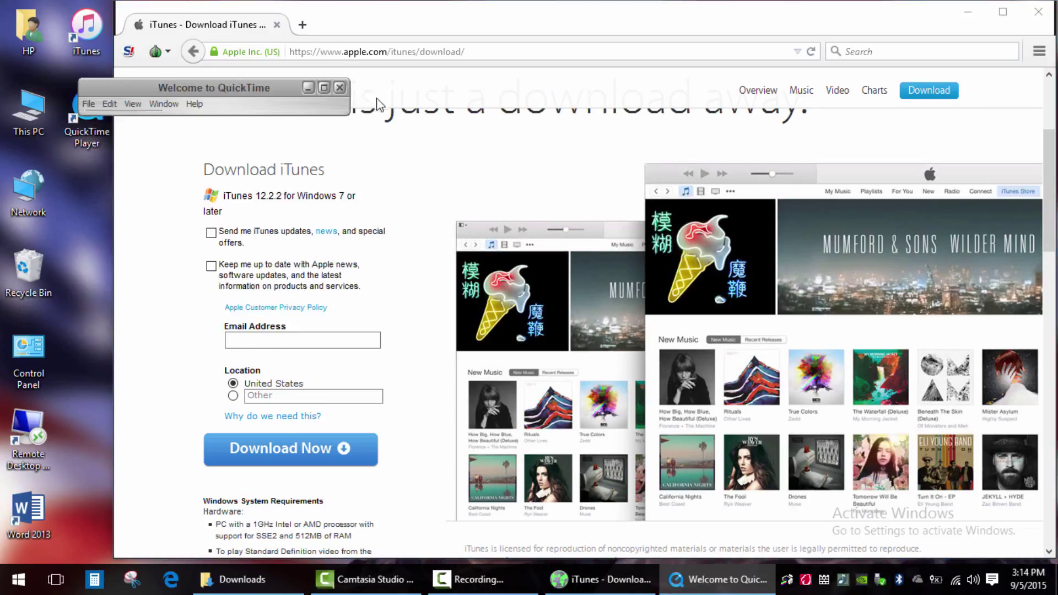
Expand the Welcome to QuickTime window to inspect its start page, and close the player.
left_click(327, 89)
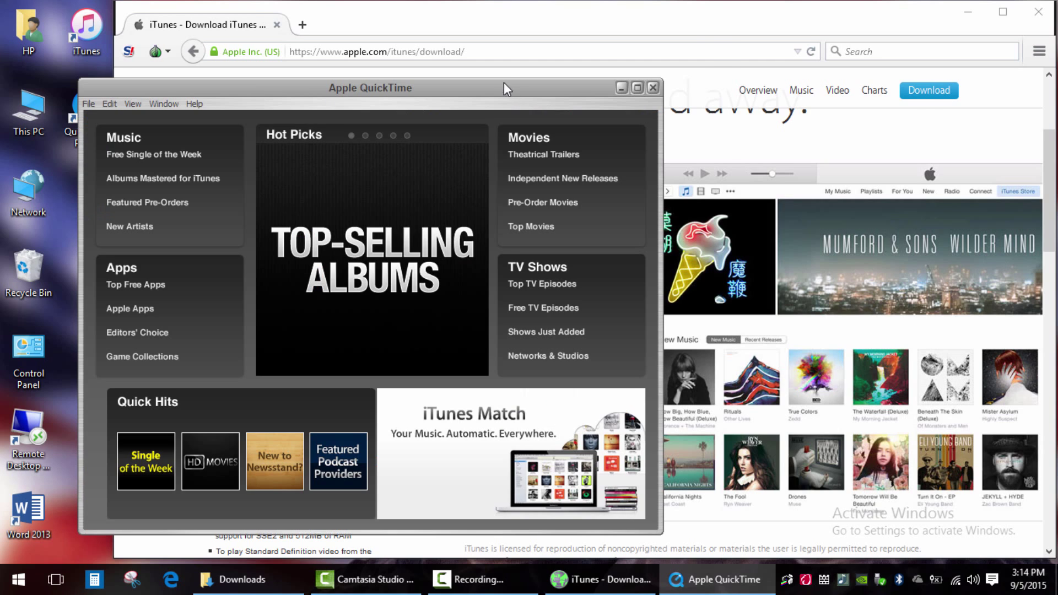
left_click_drag(506, 88, 586, 39)
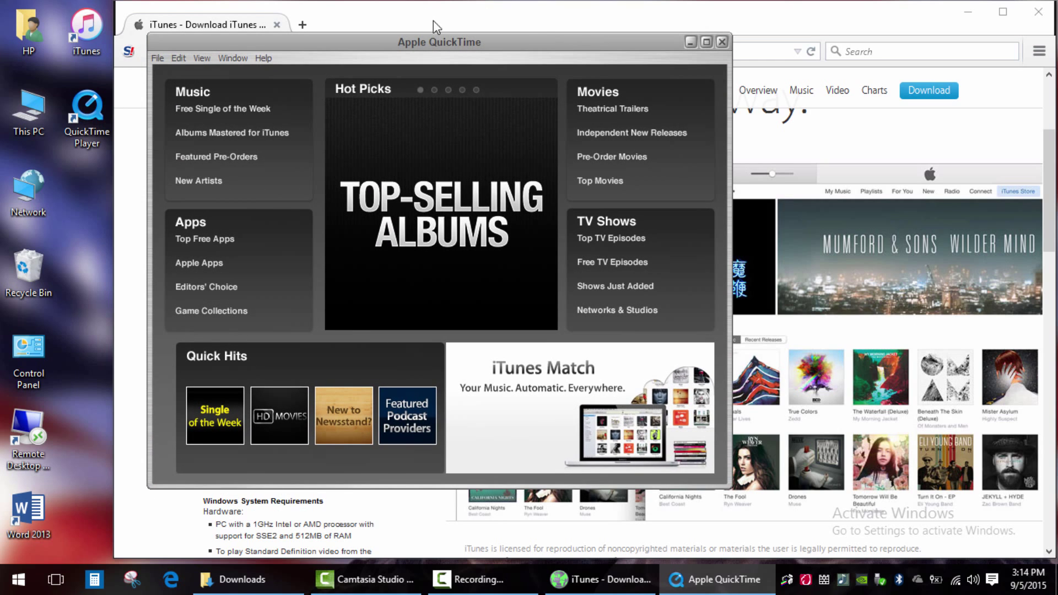
left_click(720, 41)
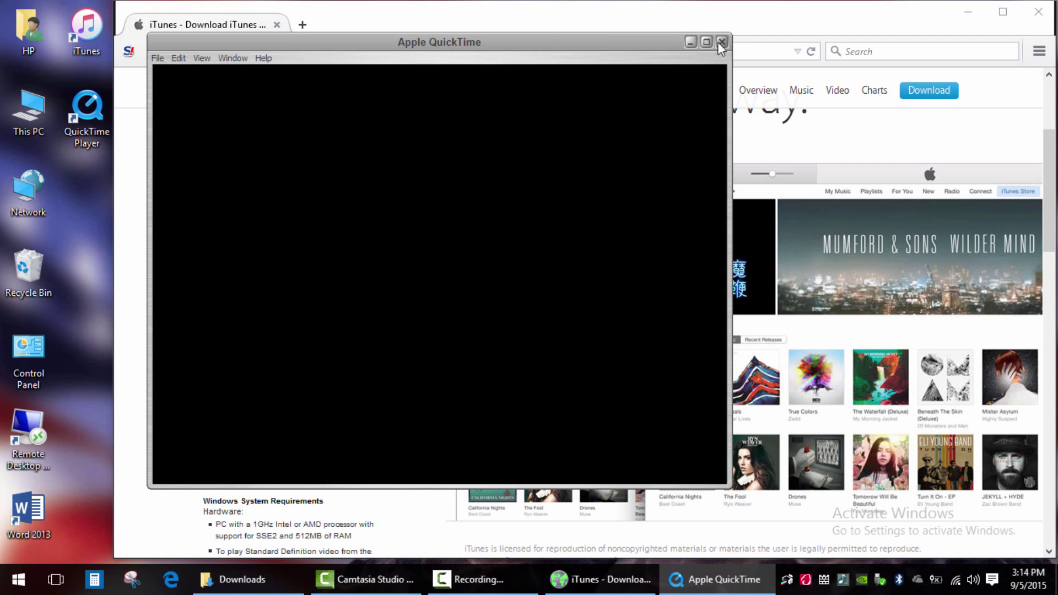